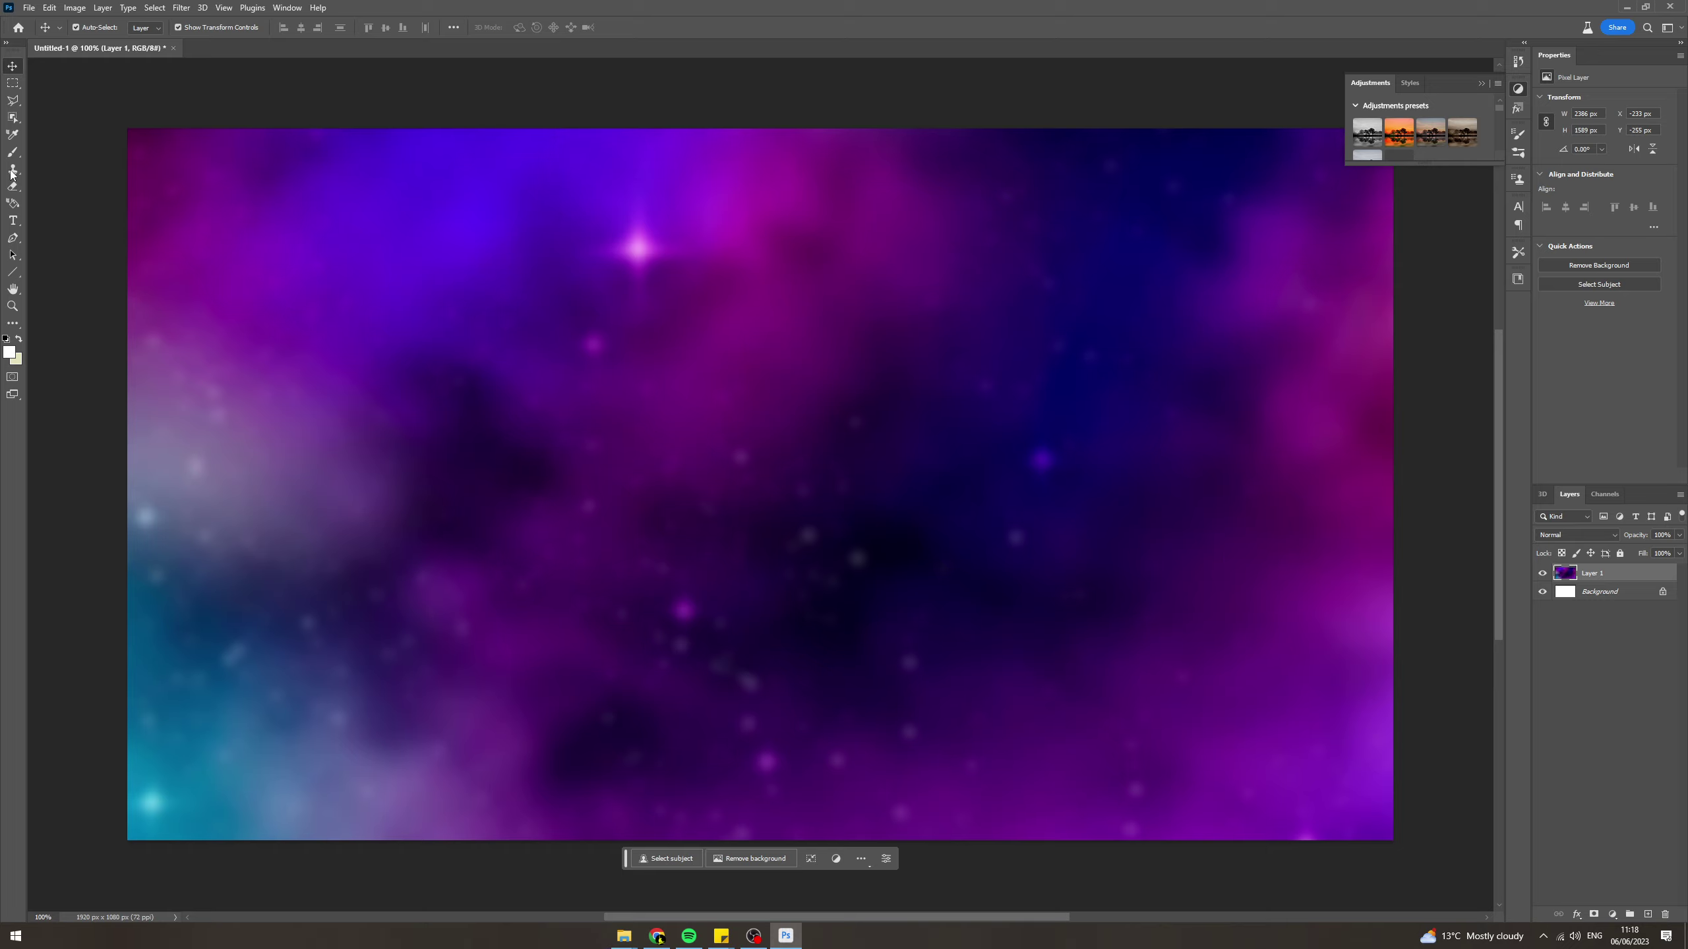
Step: Select the Horizontal Type Tool from the toolbar
left_click(14, 220)
Step: Add a 'Hello World' text box in black at 123 pt
left_click_drag(233, 251, 1139, 497)
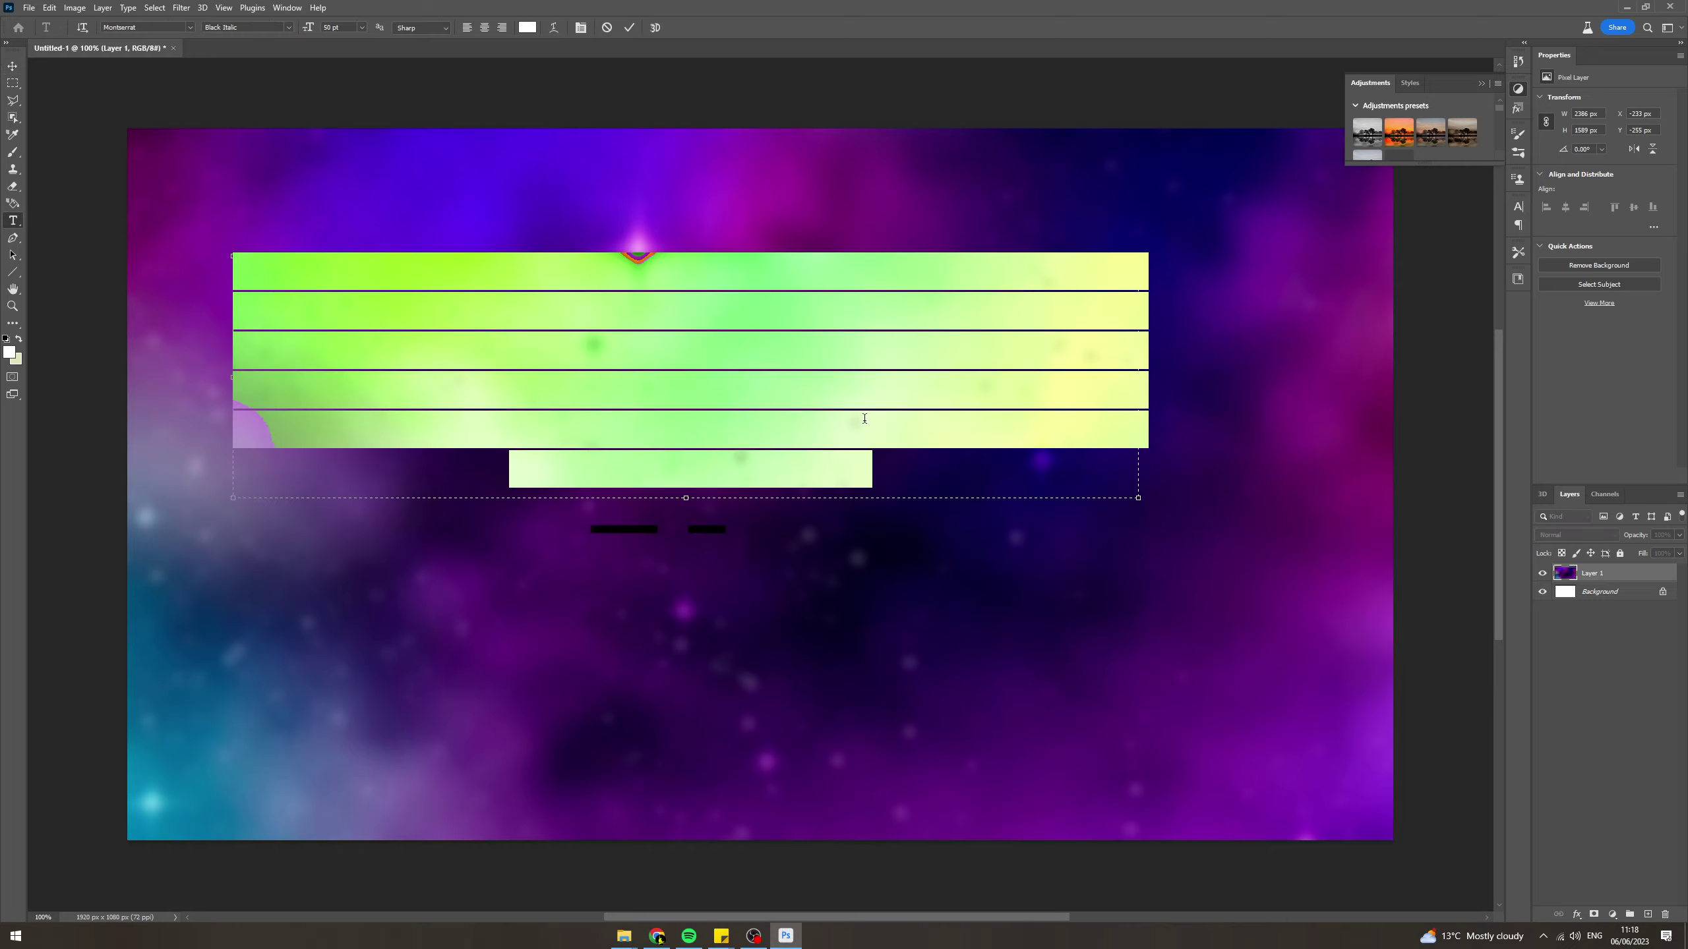
type("Hello World")
key("ctrl+a")
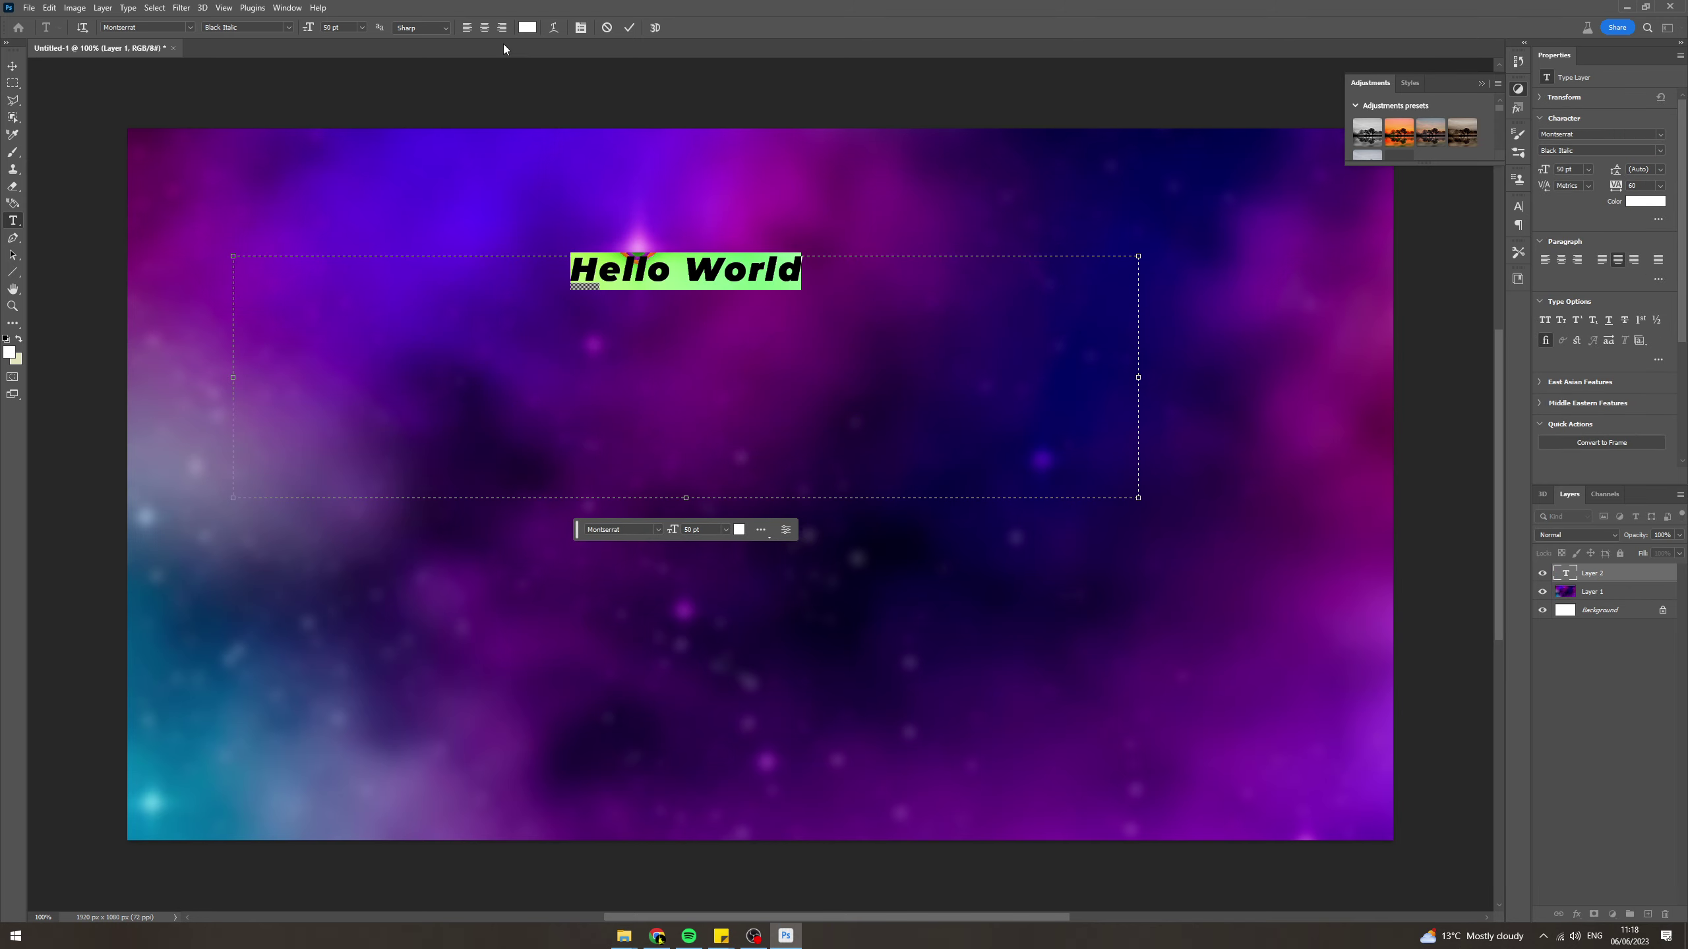
left_click(526, 27)
left_click_drag(1055, 528, 936, 607)
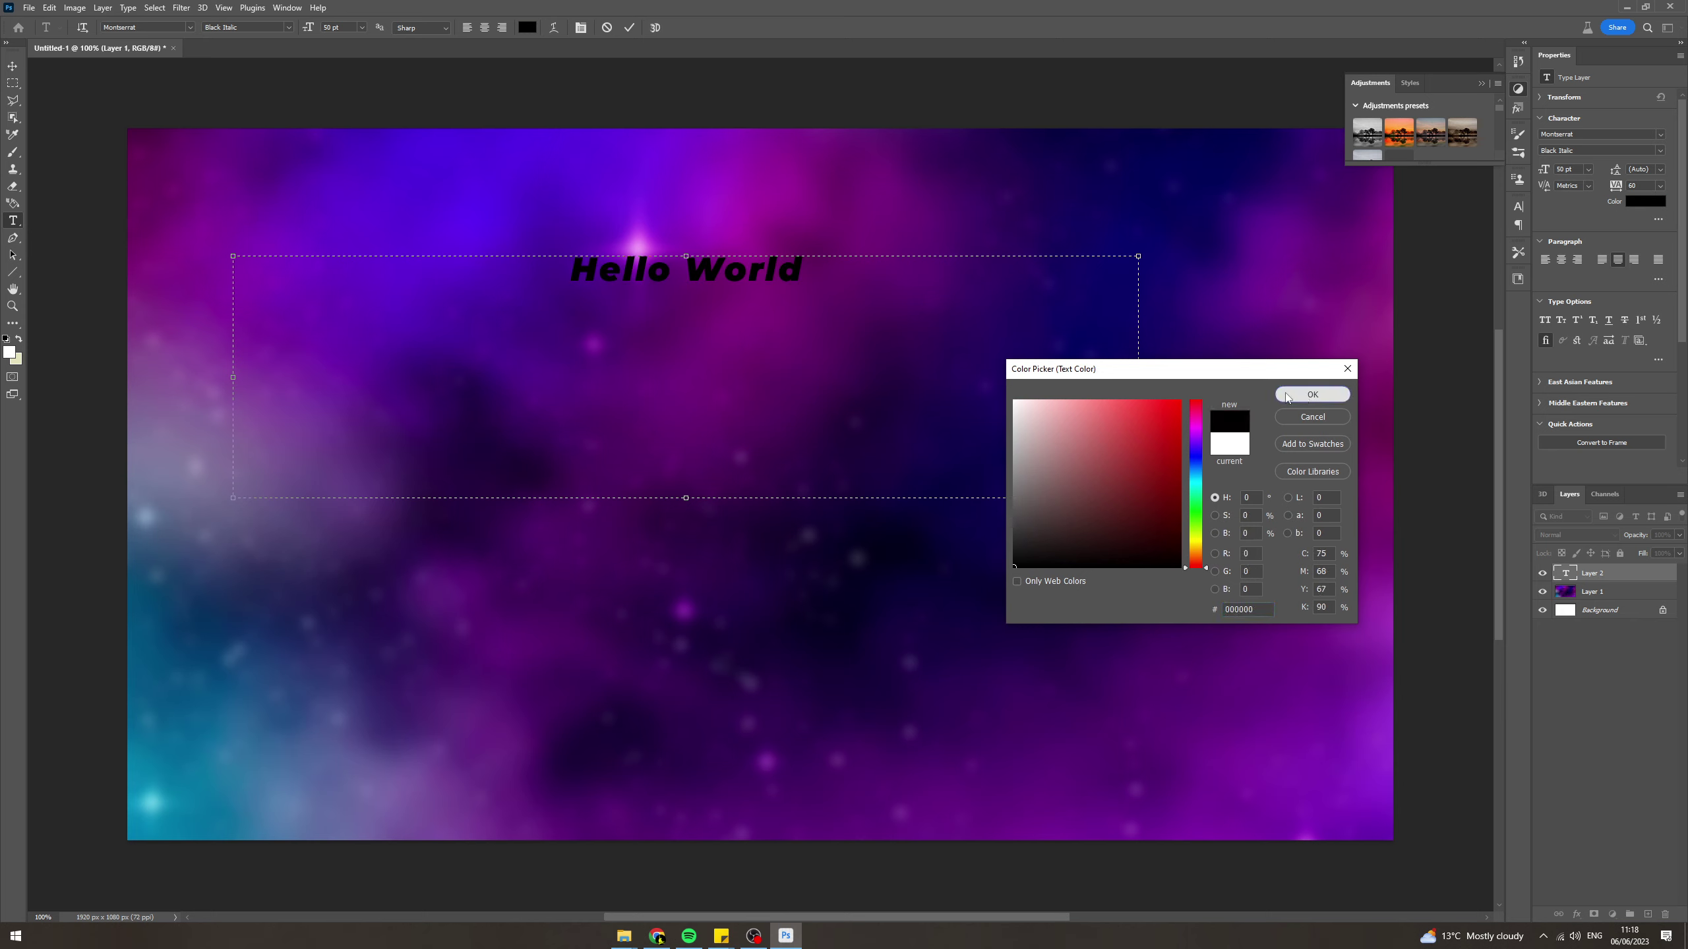
left_click(1313, 395)
left_click_drag(318, 26, 628, 29)
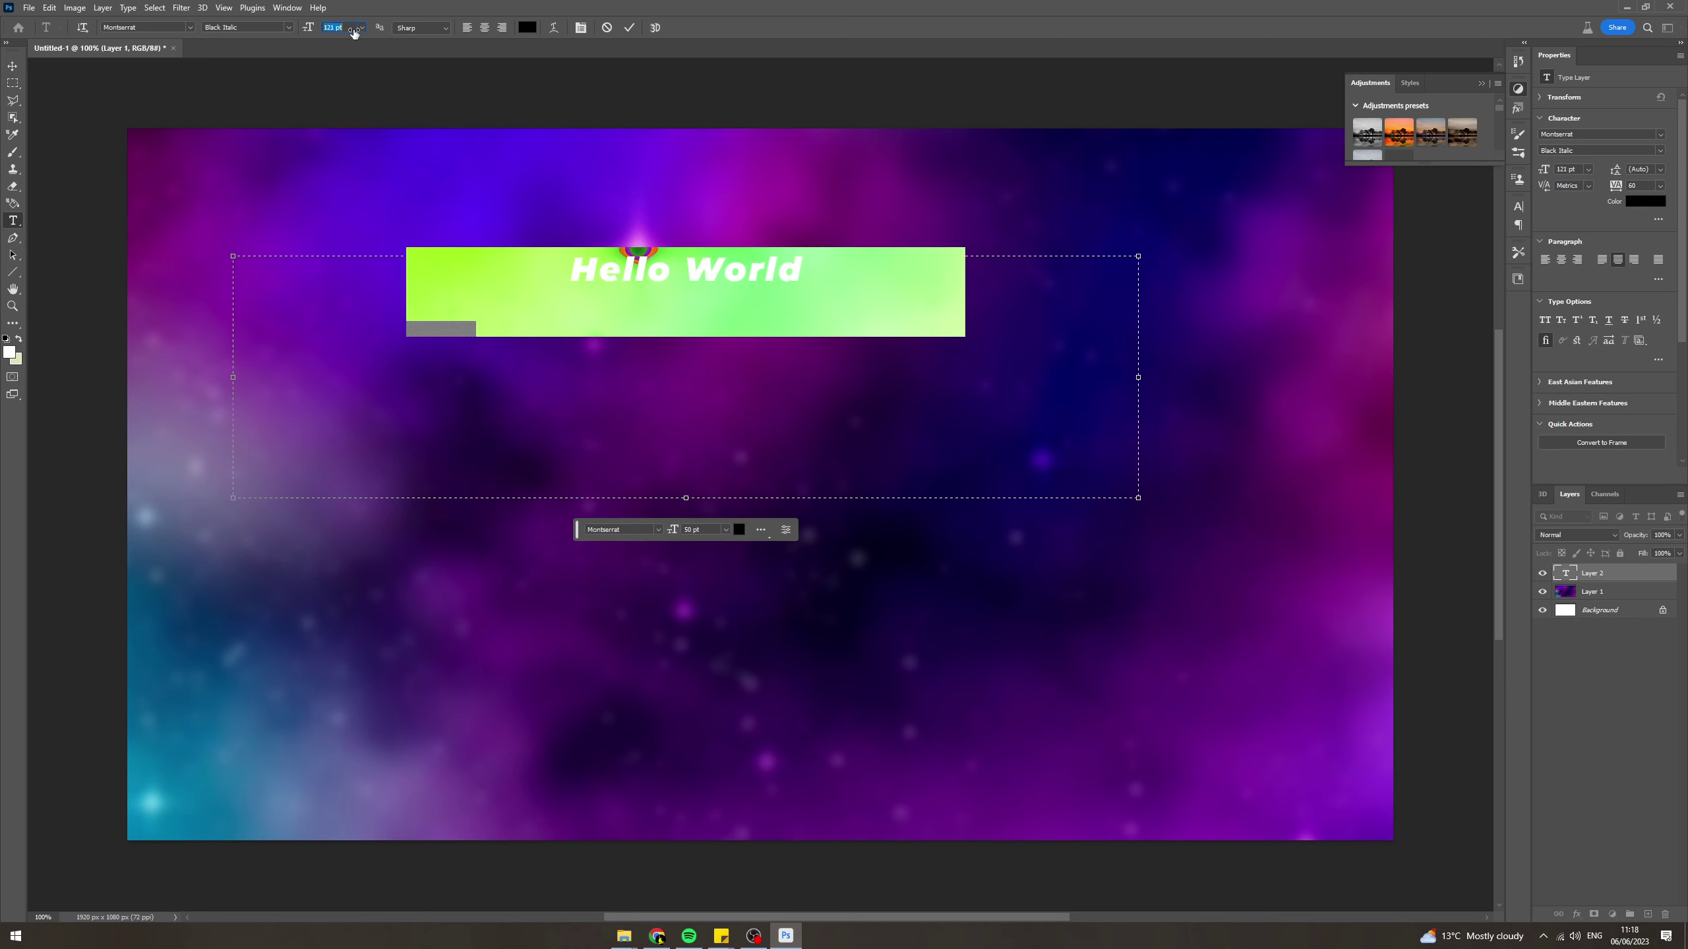
left_click(629, 26)
Step: Move the Hello World text toward the upper centre and reselect its layer
key("v")
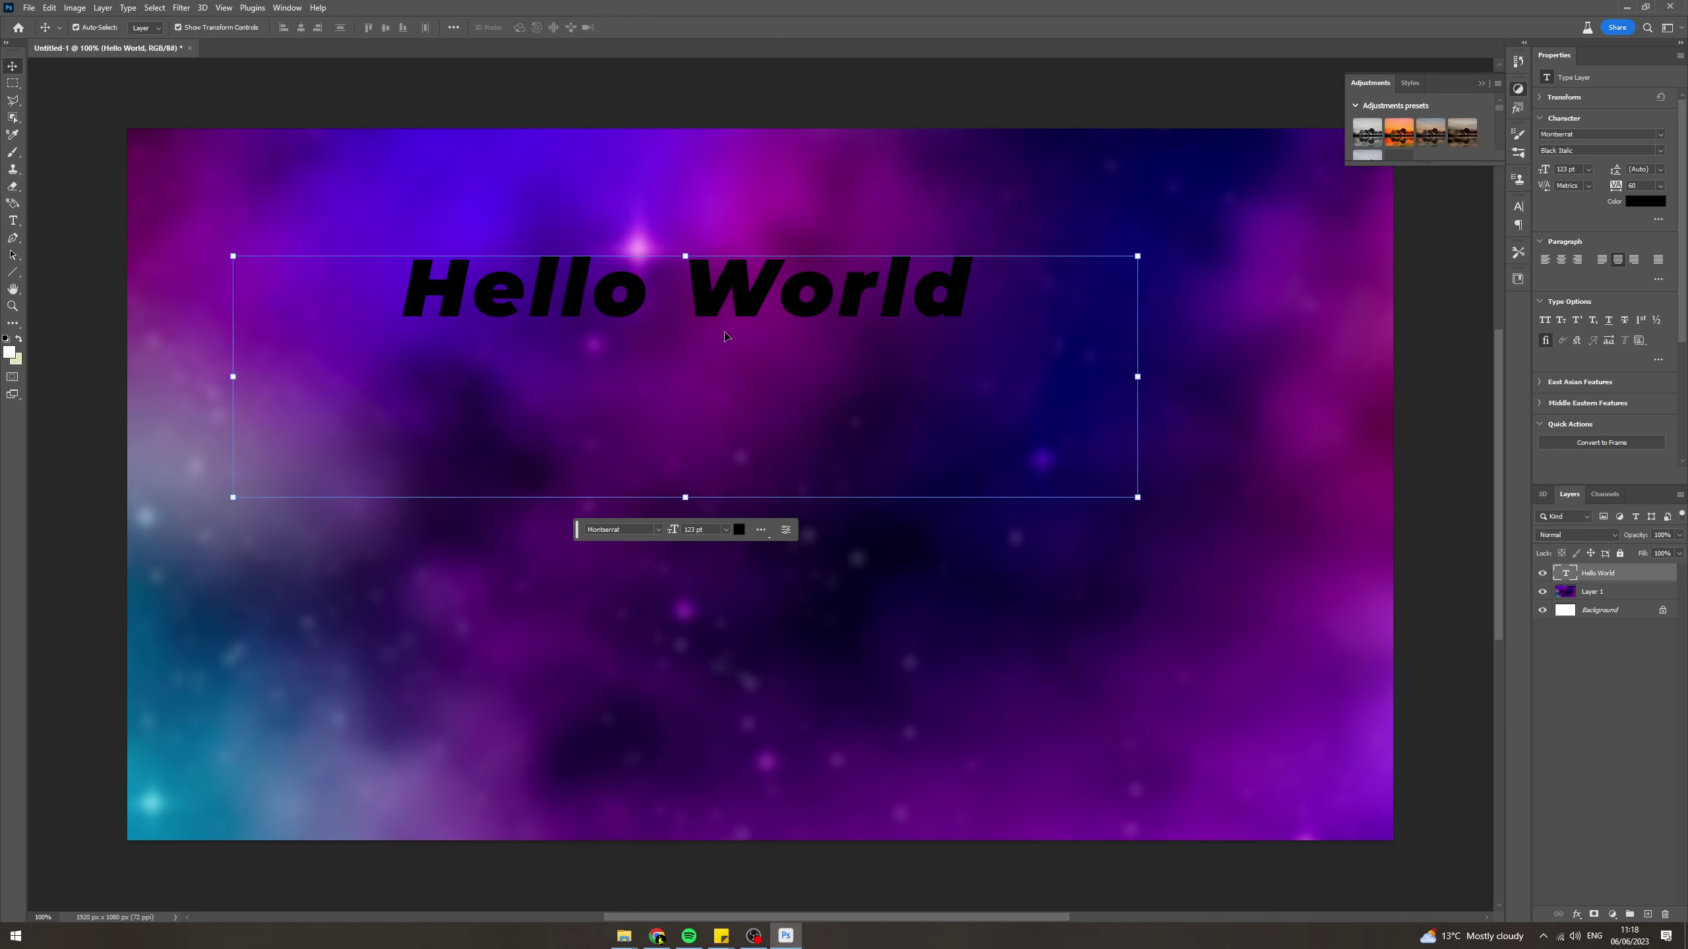
left_click_drag(782, 336, 923, 382)
left_click(1066, 712)
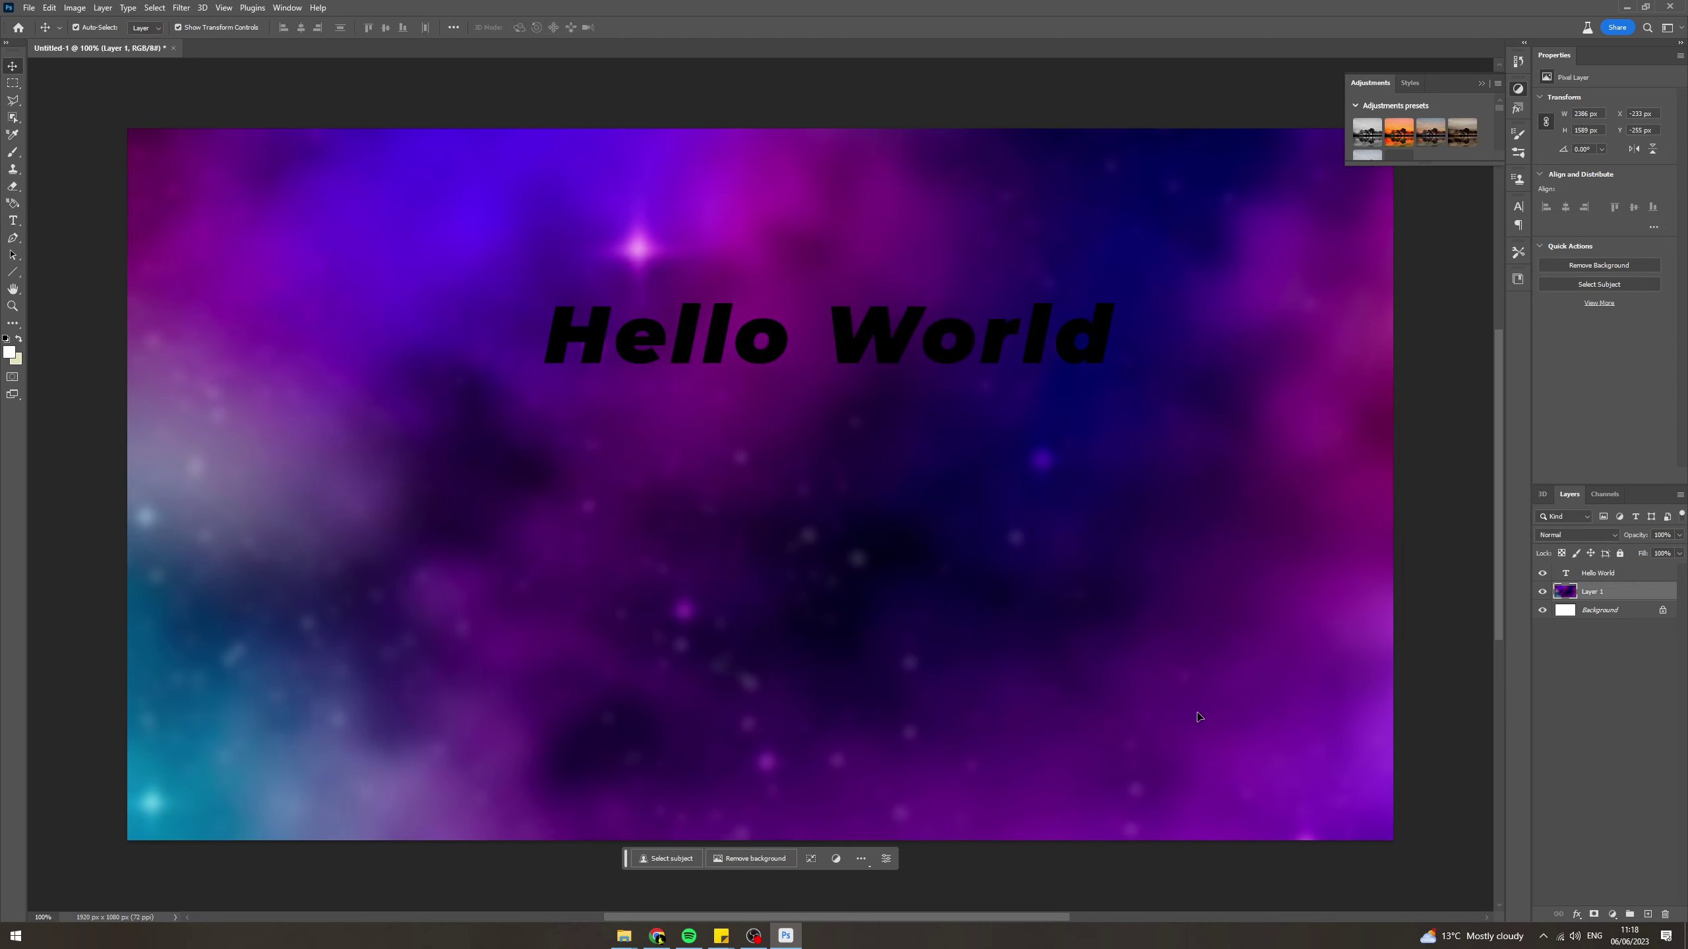
left_click(1640, 577)
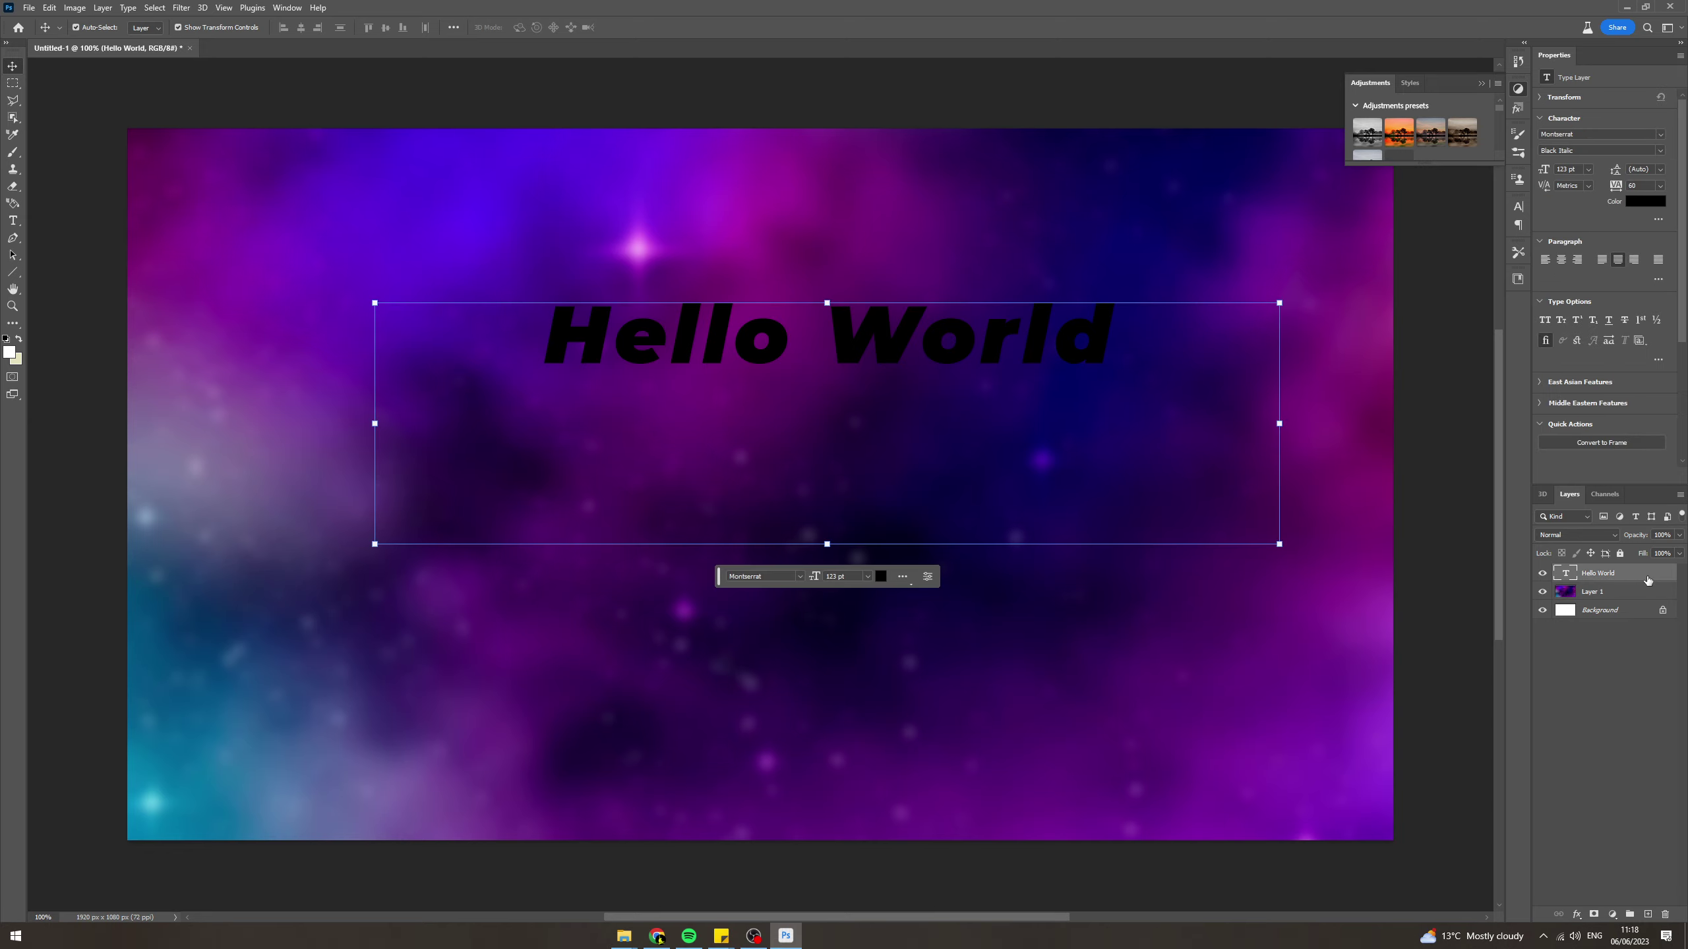
Step: Open Layer Style for the Hello World layer and enable Outer Glow
double_click(1648, 576)
left_click_drag(1003, 338, 1187, 352)
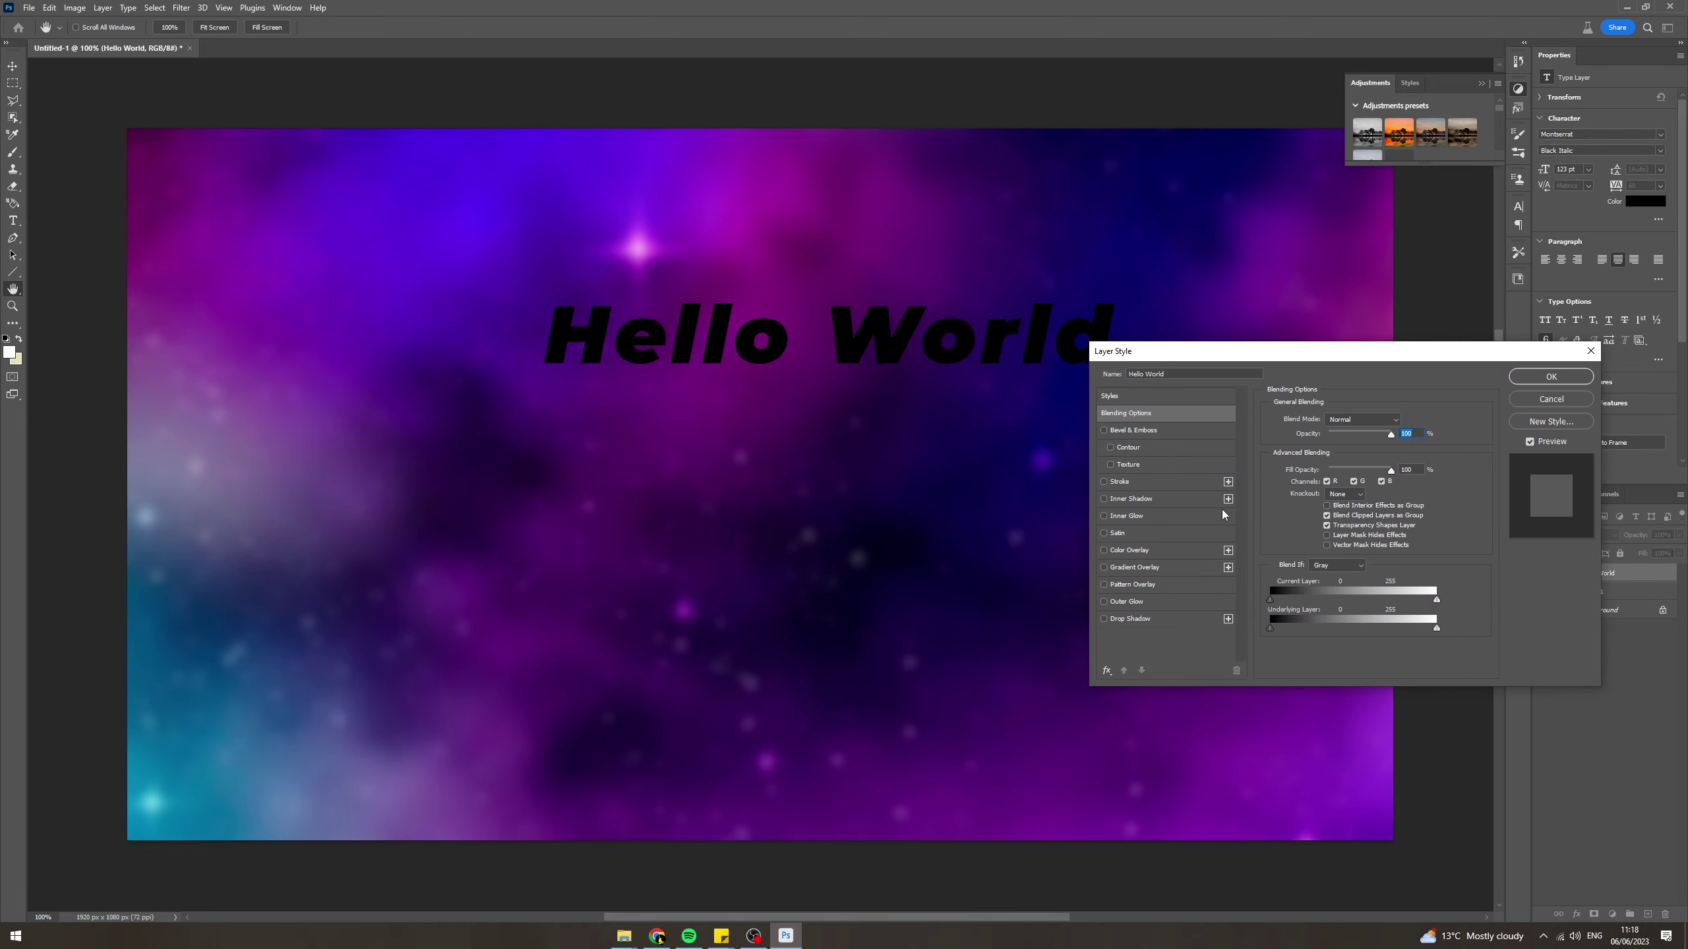
left_click(1114, 604)
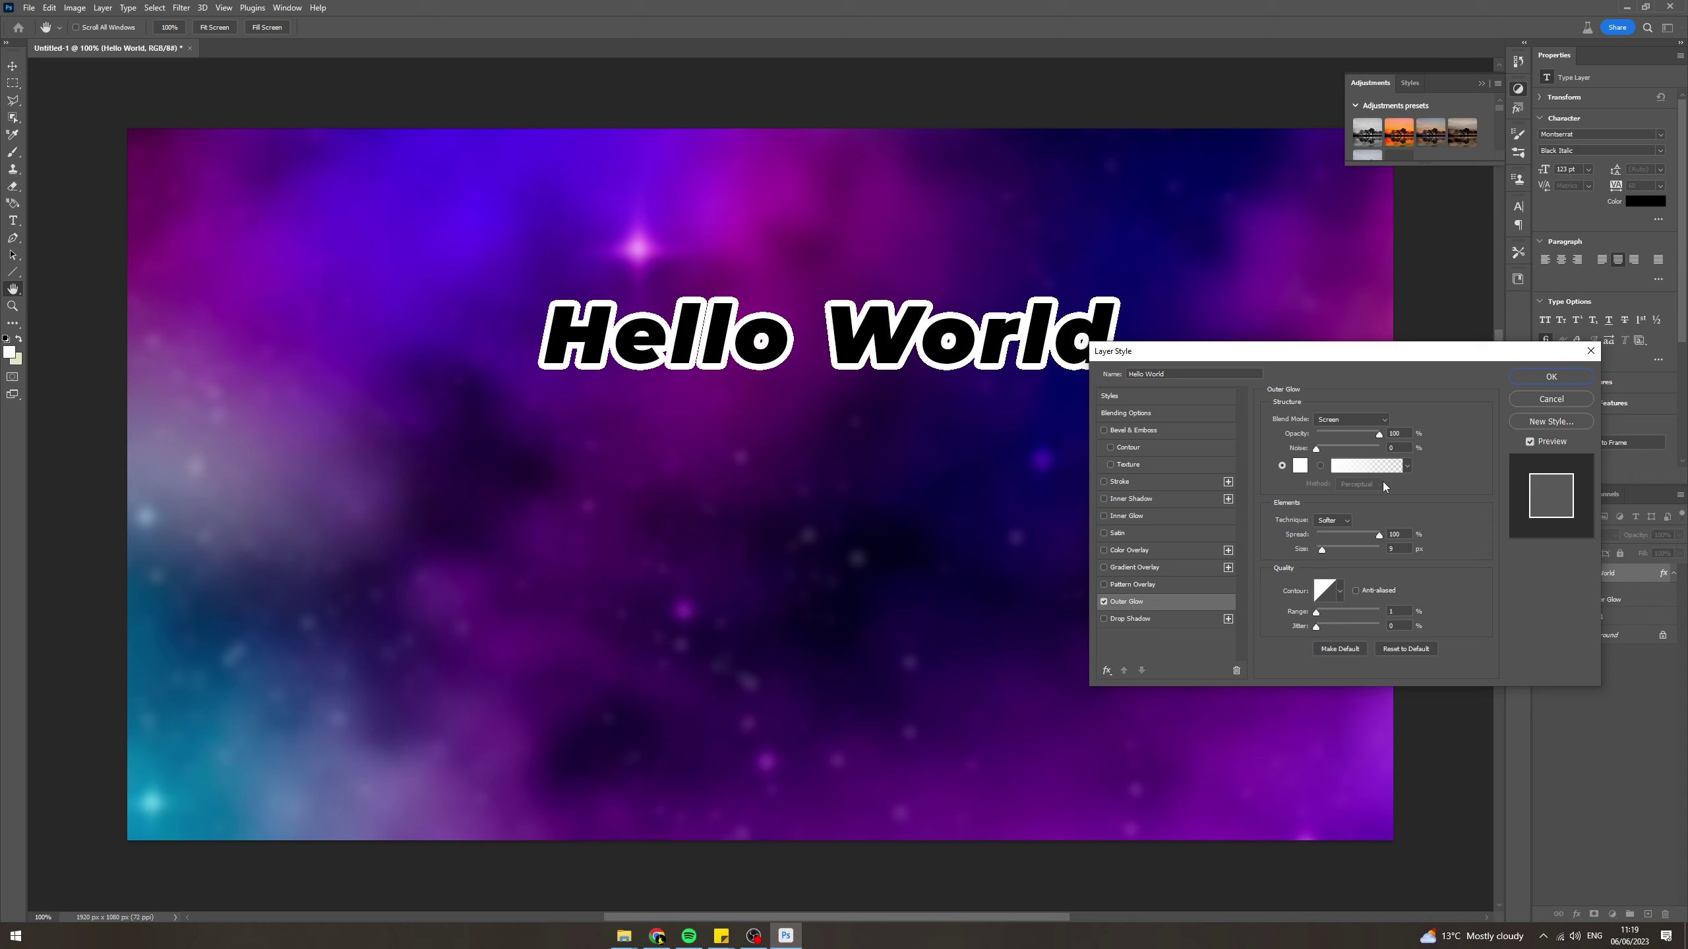
Step: Tune the Outer Glow opacity, spread and size so it forms a thin outline
left_click_drag(1324, 353, 966, 457)
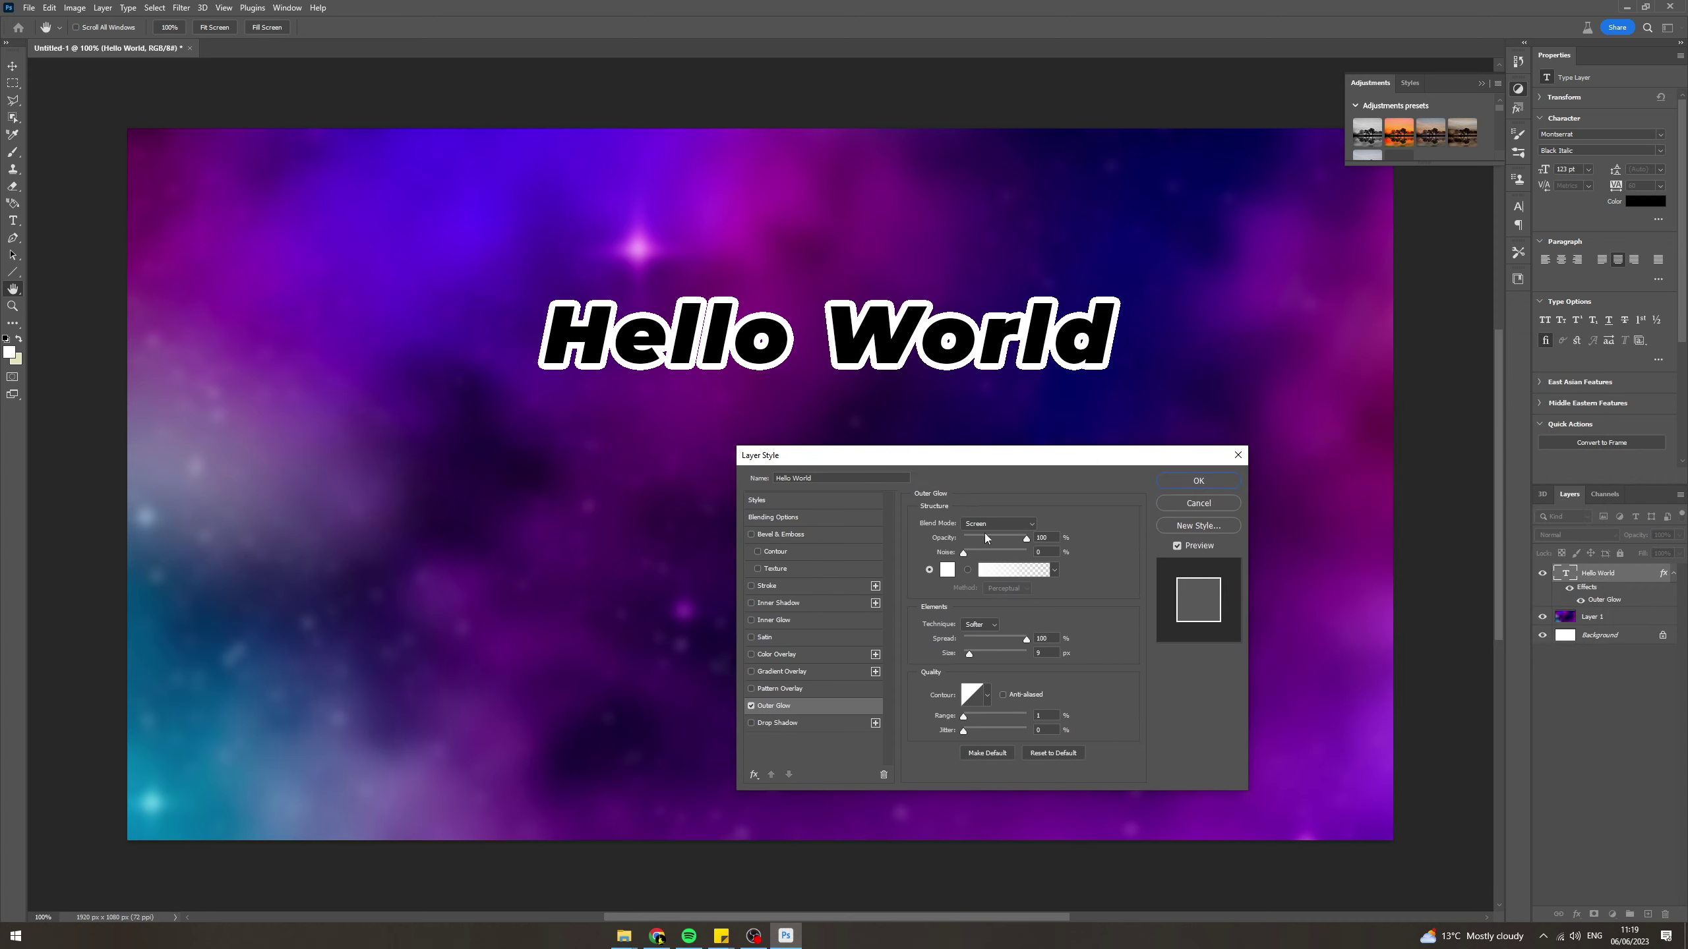
mouse_move(982, 541)
left_mouse_down()
mouse_move(930, 531)
mouse_move(1084, 540)
left_mouse_up()
mouse_move(1023, 639)
left_mouse_down()
mouse_move(960, 643)
mouse_move(1093, 638)
mouse_move(917, 646)
mouse_move(1103, 641)
left_mouse_up()
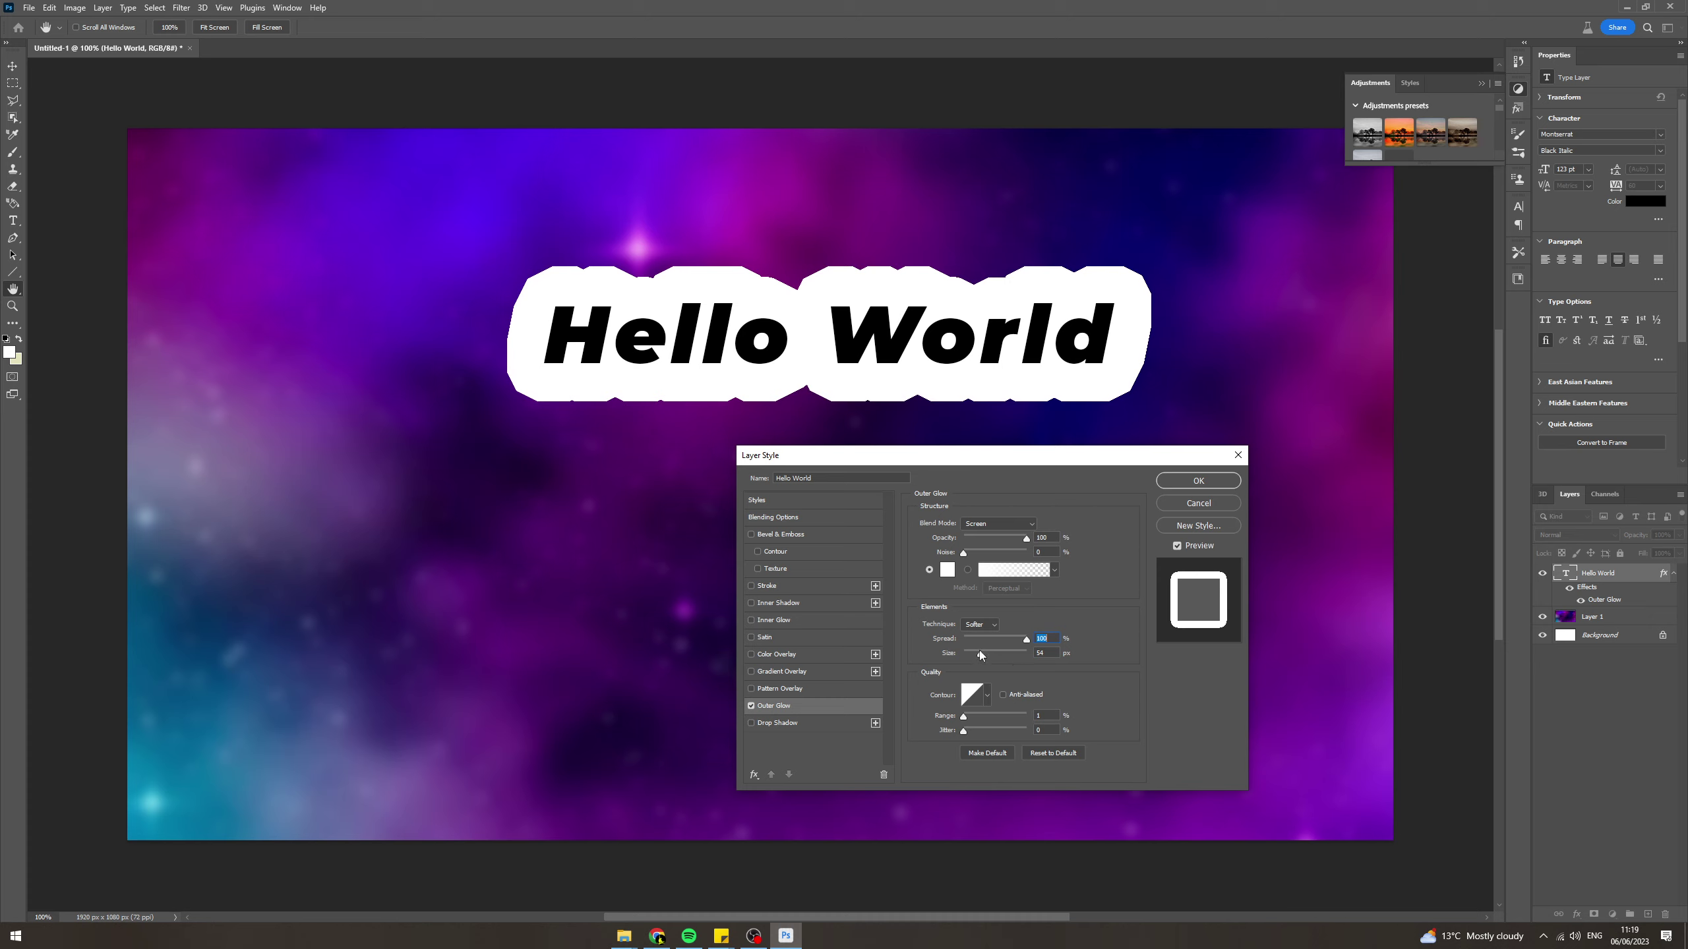
mouse_move(980, 656)
left_mouse_down()
mouse_move(1025, 649)
mouse_move(973, 658)
left_mouse_up()
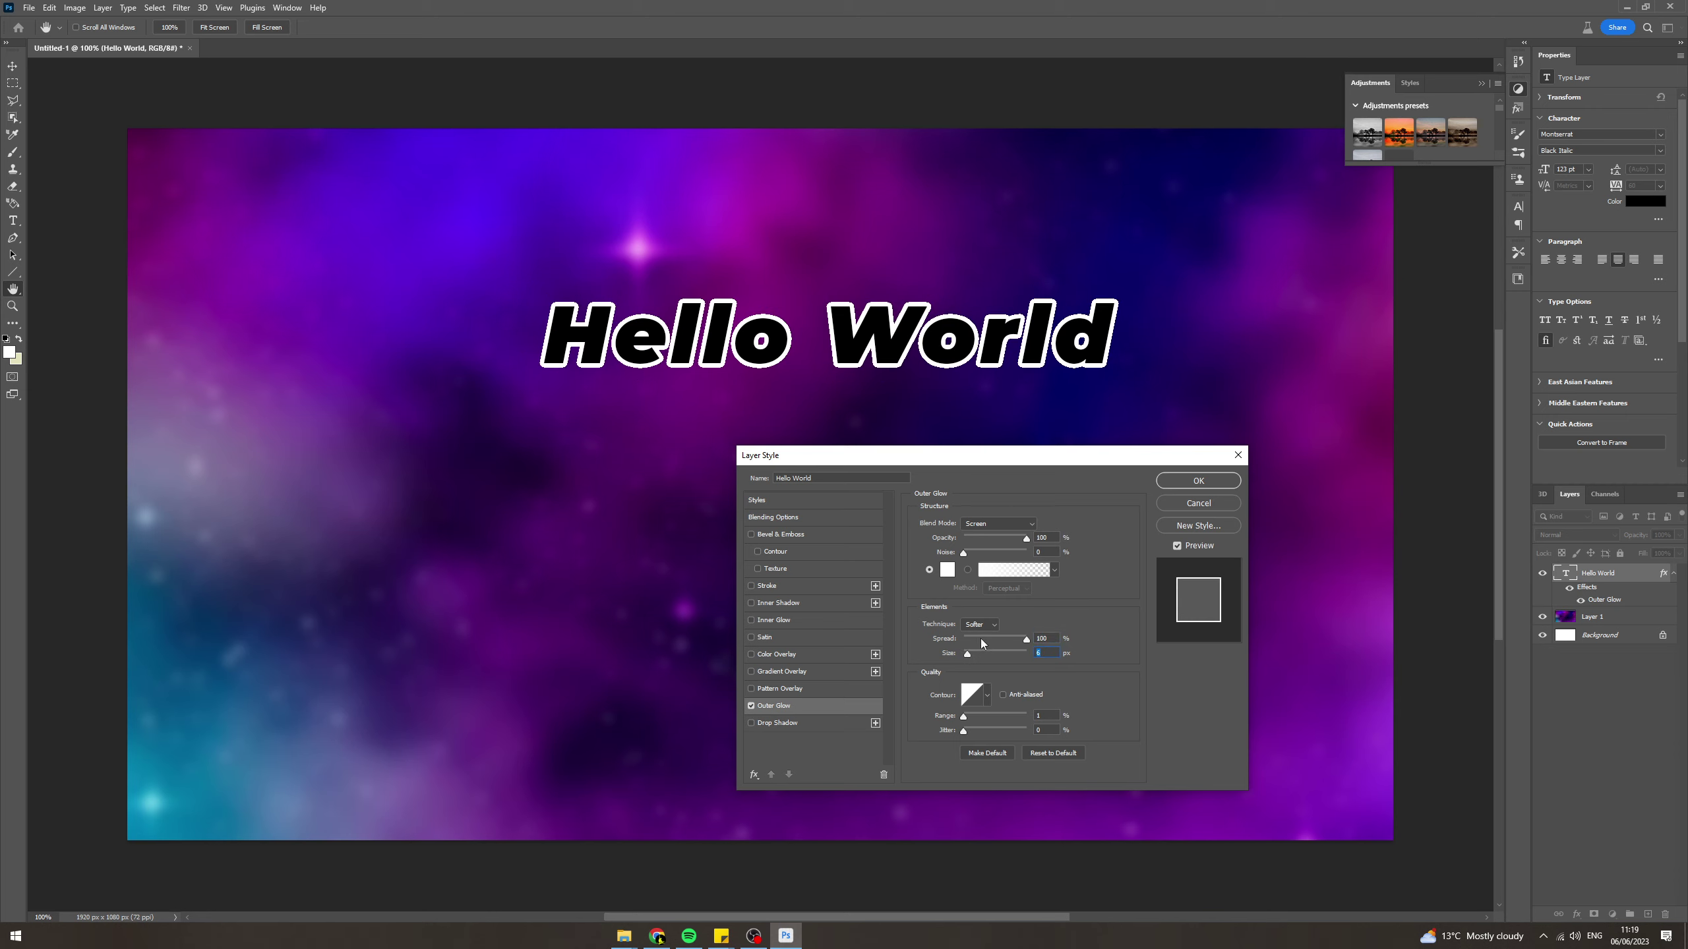
Step: Change the outer glow colour to dark red and confirm the Layer Style
left_click(946, 569)
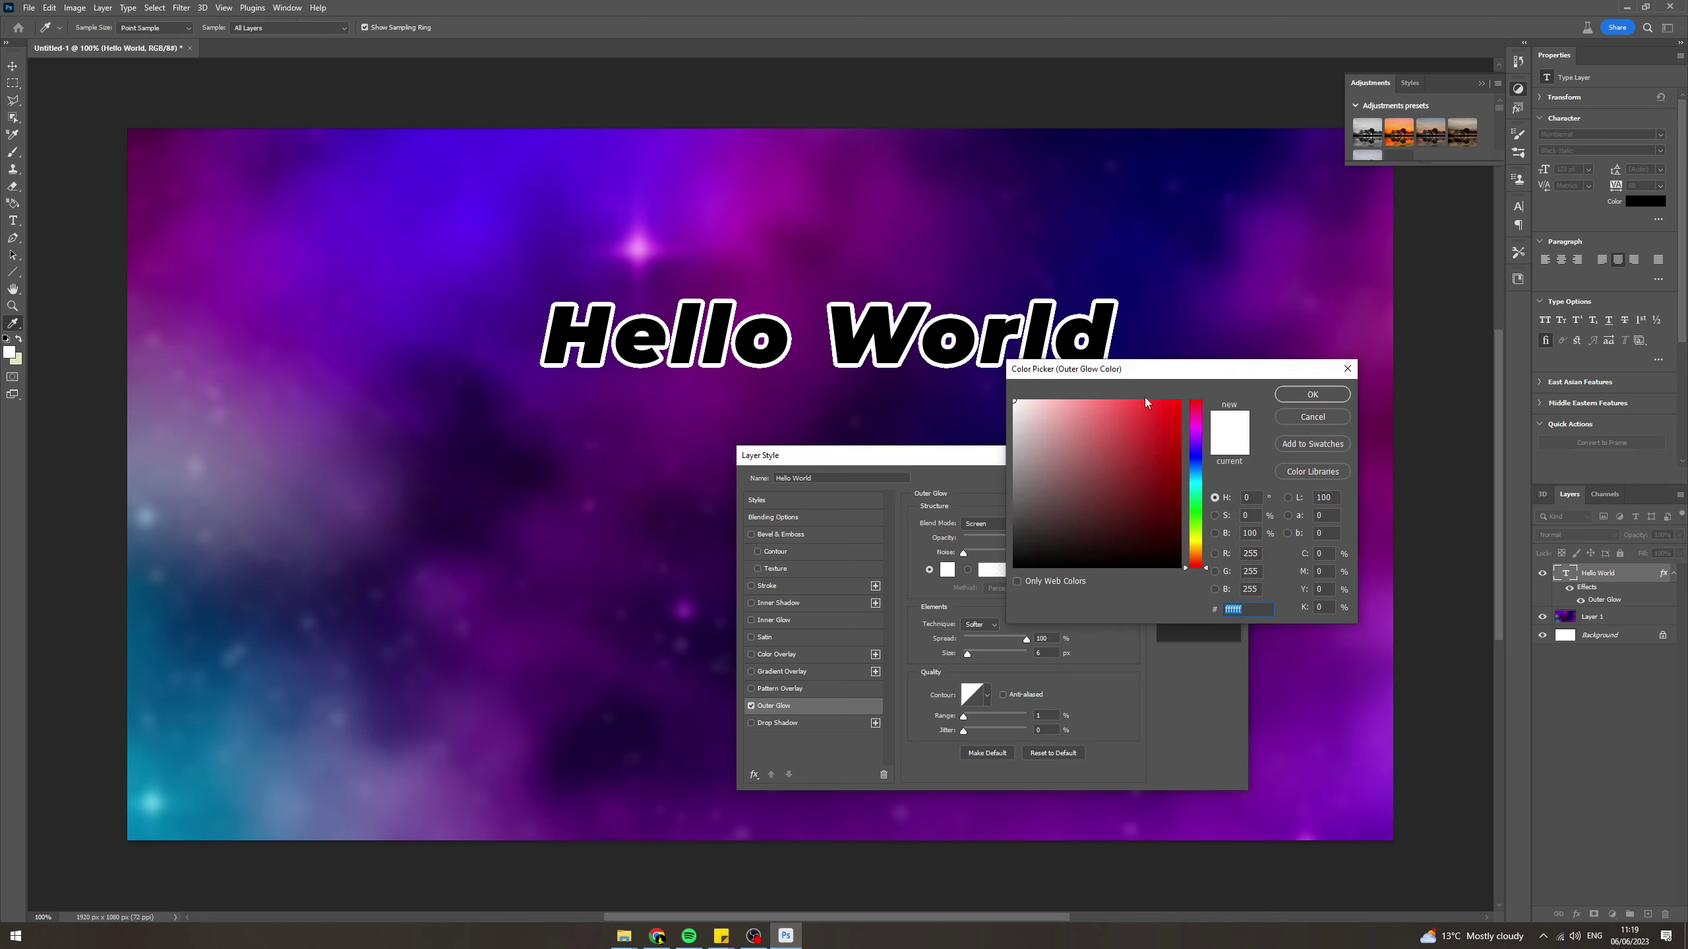
left_click_drag(1160, 375, 1136, 432)
left_click(1135, 489)
type("000000")
left_click(1074, 569)
left_click(1058, 513)
left_click(1111, 541)
left_click(1296, 449)
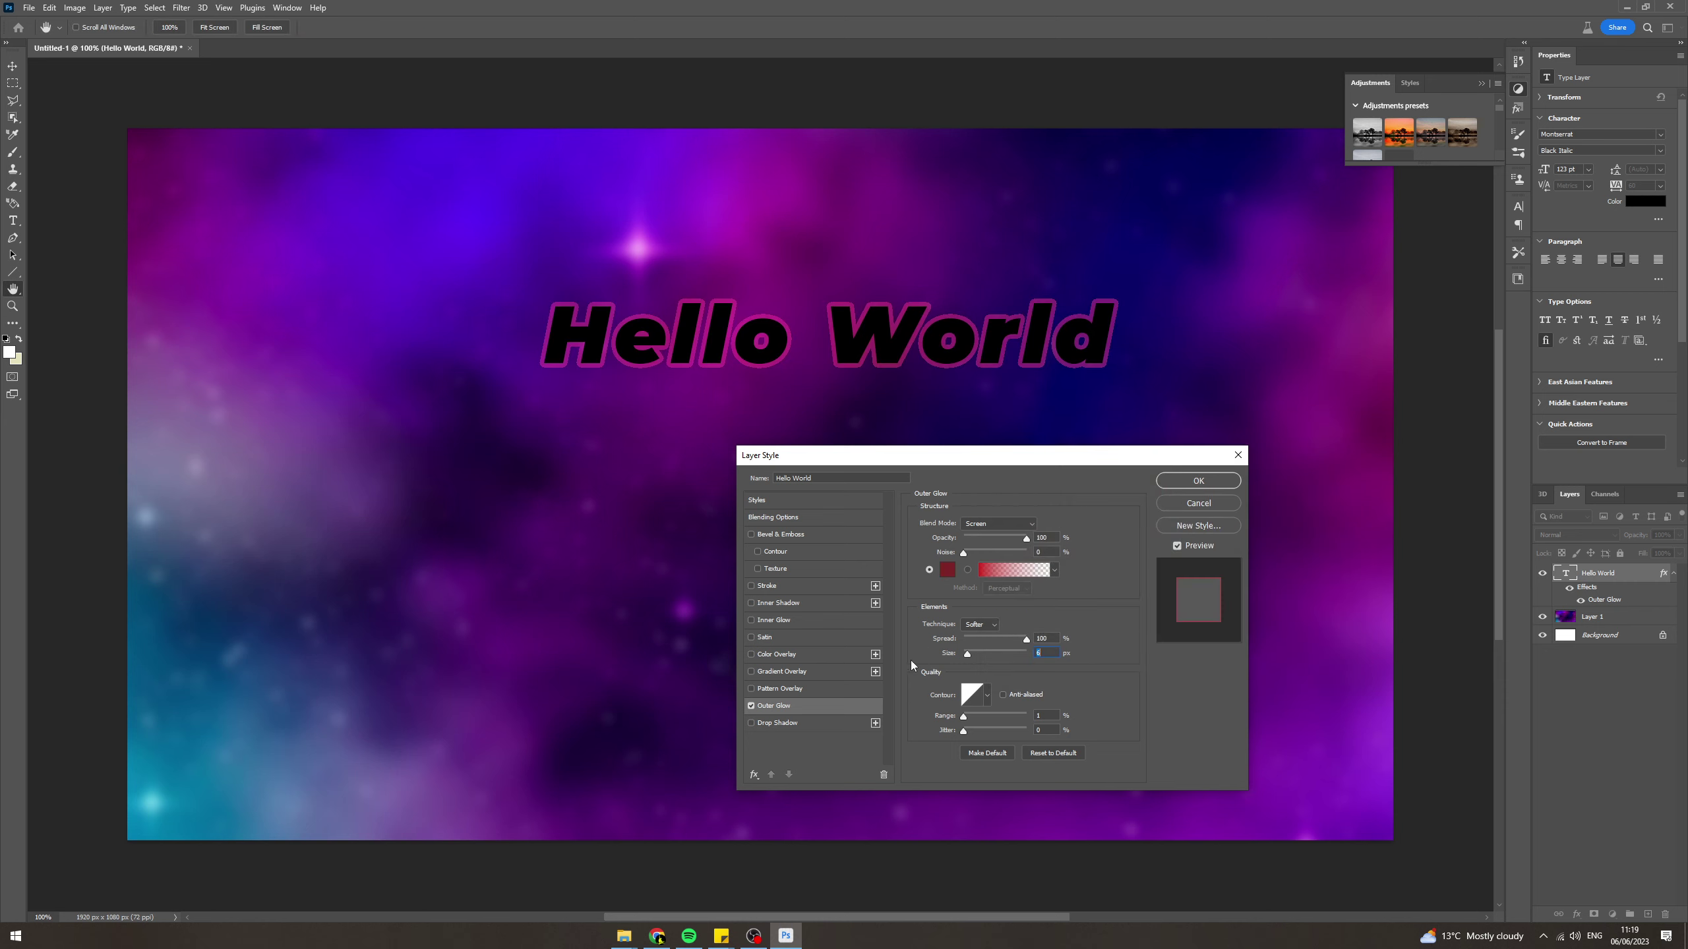
left_click(1205, 482)
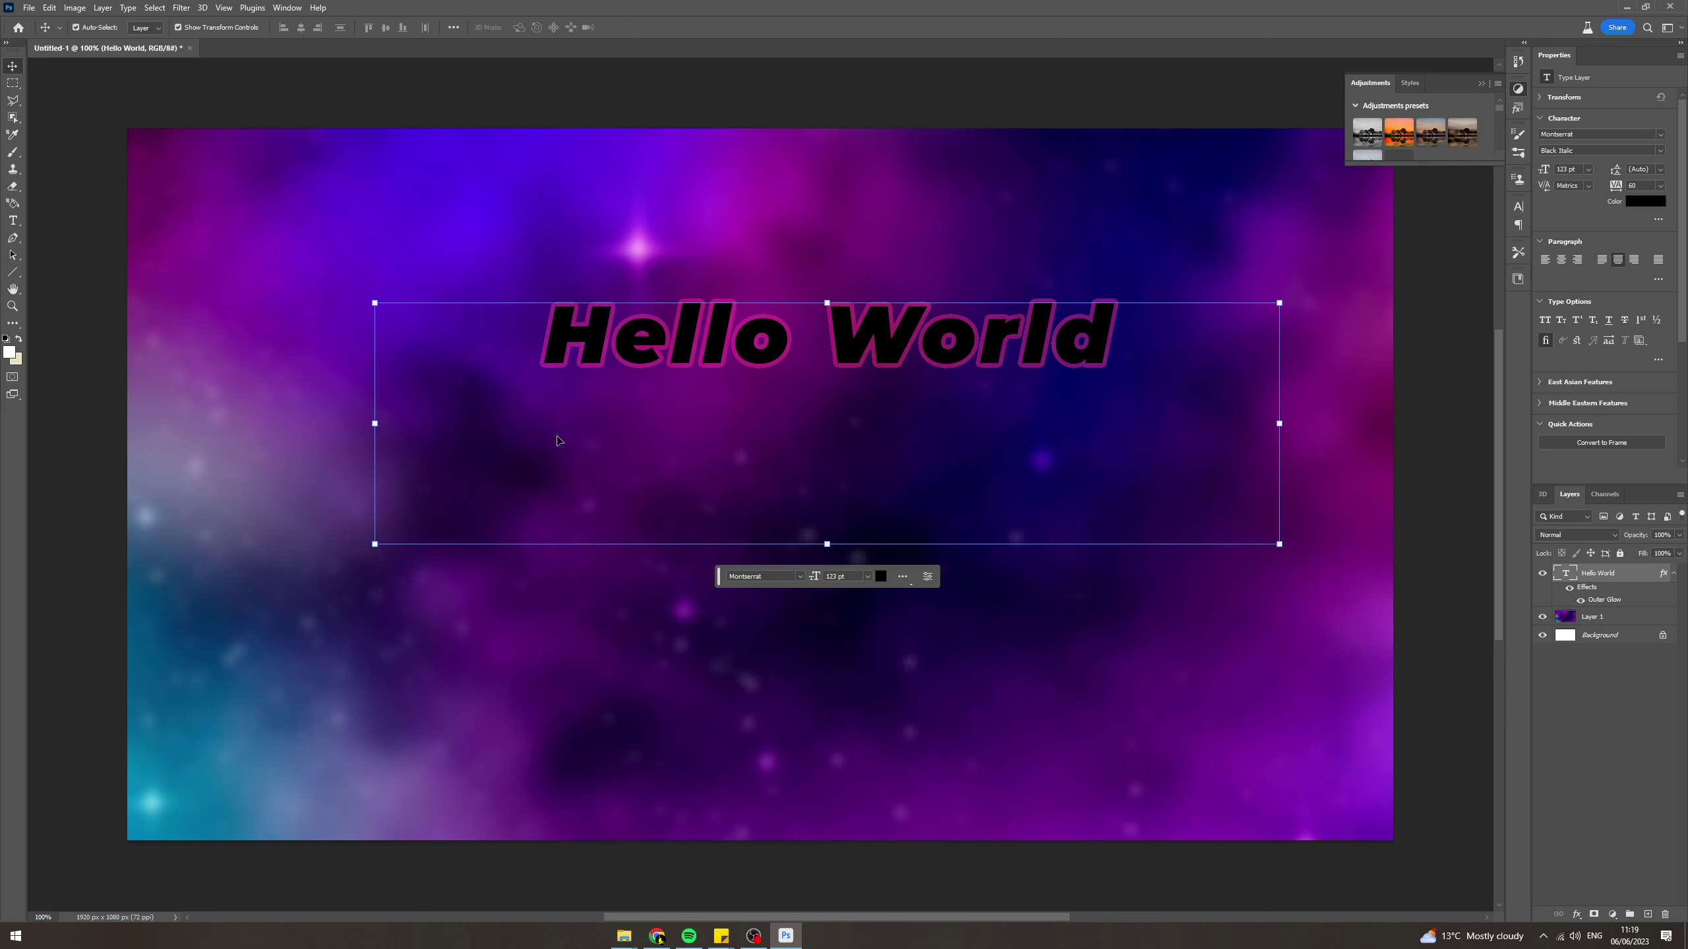